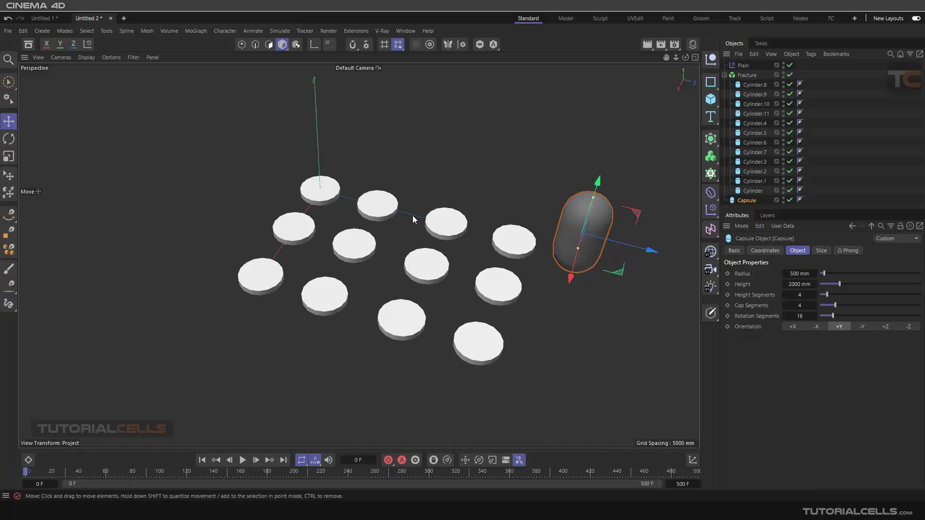
# Orbit around the finished button demo and slide the capsule sideways across the buttons.
pyautogui.keyDown('alt'); pyautogui.moveTo(413, 220); pyautogui.dragTo(424, 227); pyautogui.keyUp('alt')
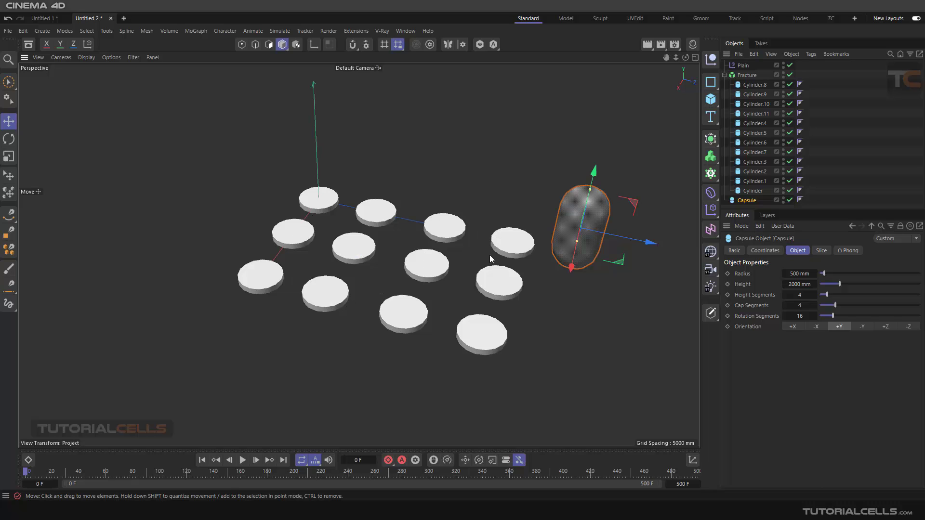
pyautogui.keyDown('alt'); pyautogui.moveTo(464, 231); pyautogui.dragTo(459, 231); pyautogui.keyUp('alt')
pyautogui.moveTo(646, 247); pyautogui.dragTo(636, 248)
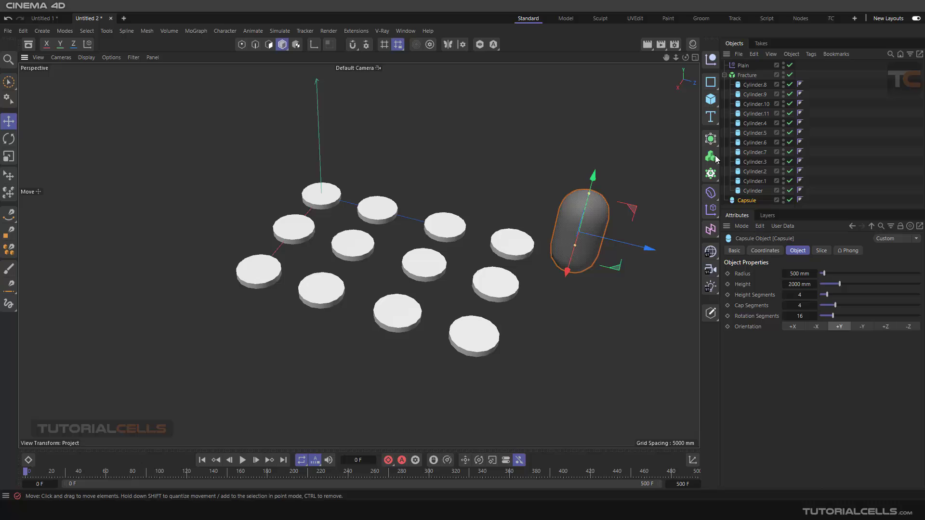
# Inspect the Fracture object and the Plain effector's Fields listing Capsule, then move the capsule over the buttons.
pyautogui.click(752, 94)
pyautogui.click(724, 75)
pyautogui.click(746, 76)
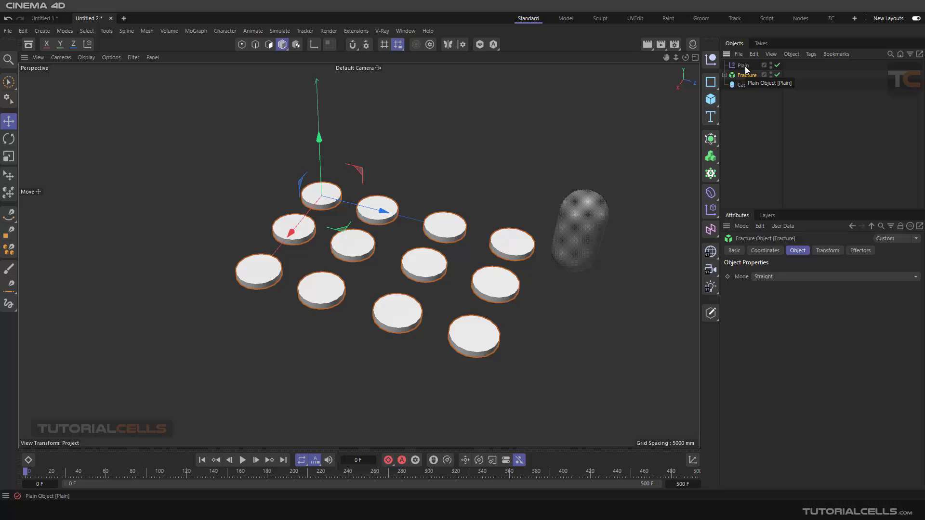
pyautogui.click(743, 66)
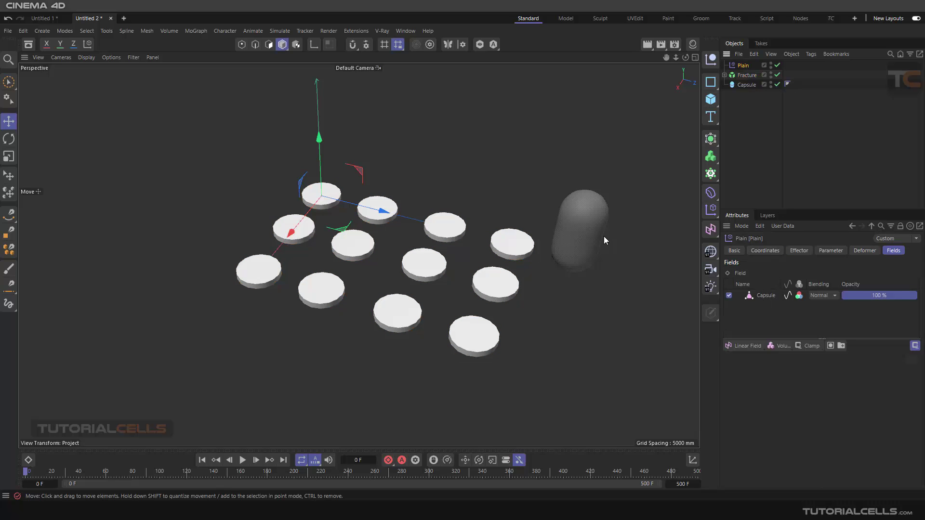
pyautogui.click(590, 228)
pyautogui.moveTo(592, 229); pyautogui.dragTo(650, 168)
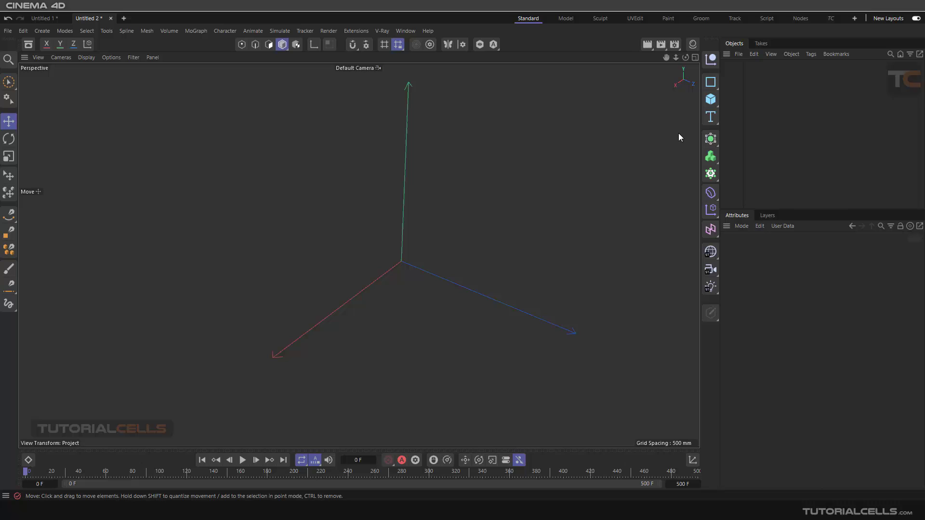
# Add a Cylinder primitive and flatten it into a thin disc 142.2055 mm tall.
pyautogui.click(717, 105)
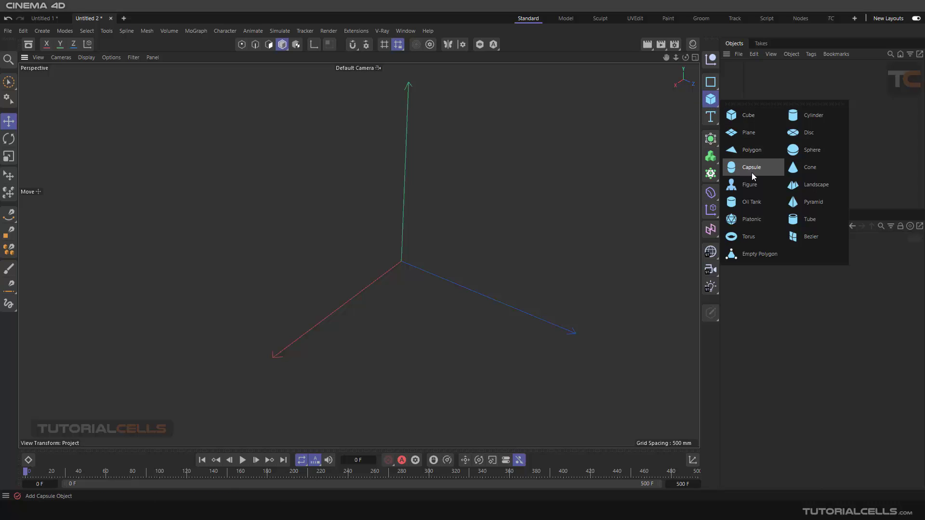
pyautogui.click(811, 116)
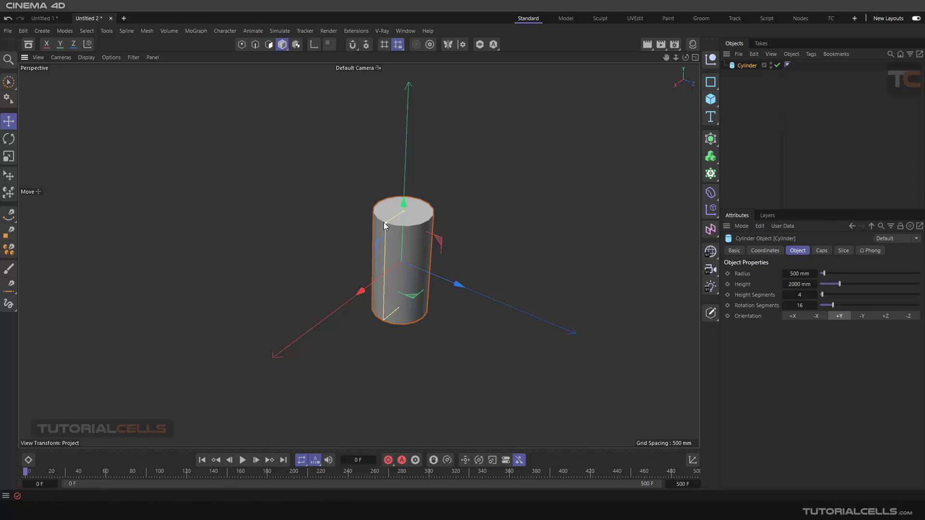
pyautogui.moveTo(403, 210); pyautogui.dragTo(646, 352)
# Ctrl-drag copies of the disc to extend it into a row of four.
pyautogui.scroll(-1, 543, 307)
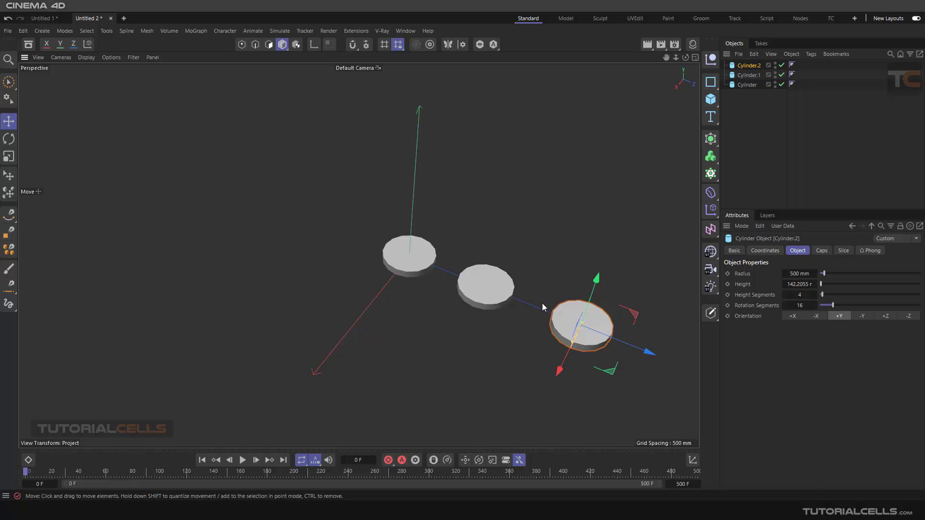
pyautogui.keyDown('alt'); pyautogui.moveTo(543, 307); pyautogui.dragTo(403, 221, button='middle'); pyautogui.keyUp('alt')
pyautogui.scroll(-2, 403, 222)
pyautogui.keyDown('ctrl'); pyautogui.moveTo(475, 252); pyautogui.dragTo(573, 291); pyautogui.keyUp('ctrl')
# Select the row of four discs and Ctrl-drag copies of it into new rows.
pyautogui.keyDown('shift'); pyautogui.click(434, 235); pyautogui.keyUp('shift')
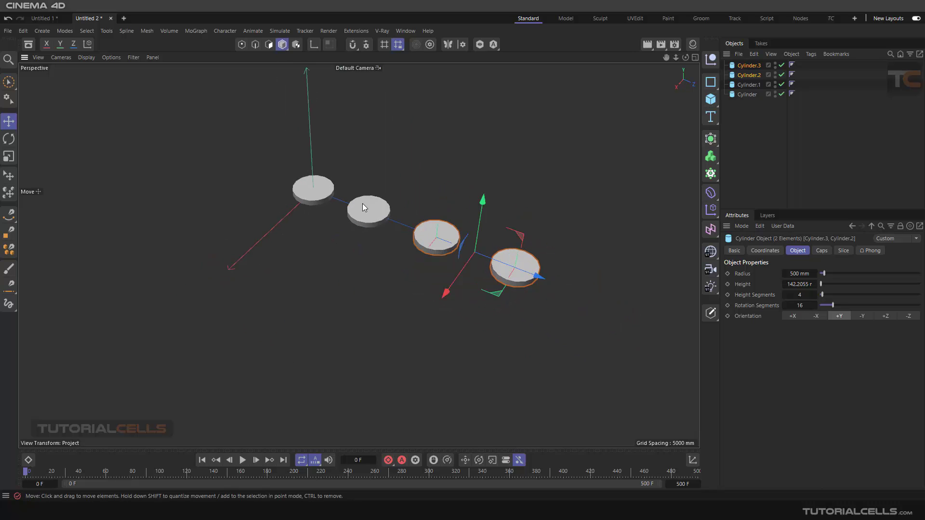
pyautogui.keyDown('shift'); pyautogui.click(362, 207); pyautogui.keyUp('shift')
pyautogui.keyDown('shift'); pyautogui.click(321, 184); pyautogui.keyUp('shift')
pyautogui.keyDown('ctrl'); pyautogui.moveTo(375, 264); pyautogui.dragTo(284, 344); pyautogui.keyUp('ctrl')
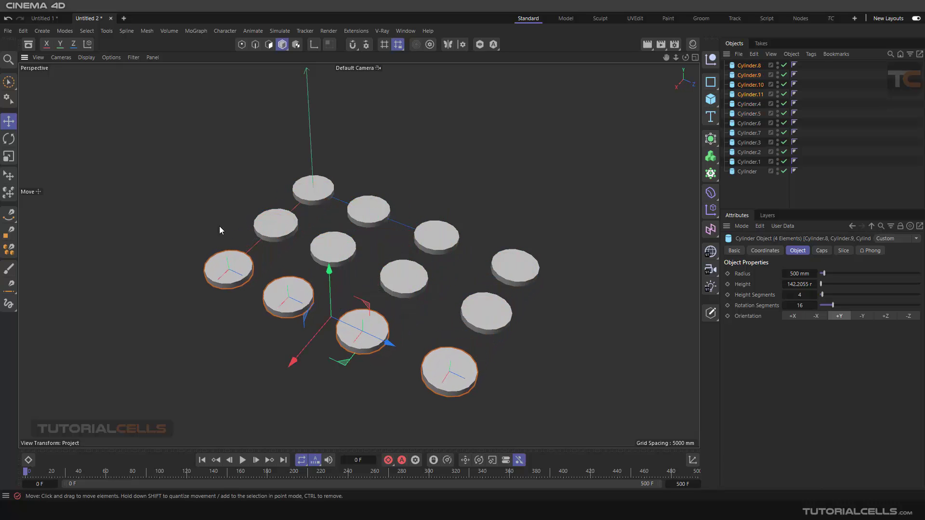
pyautogui.keyDown('alt'); pyautogui.moveTo(219, 230); pyautogui.dragTo(227, 207); pyautogui.keyUp('alt')
pyautogui.keyDown('ctrl'); pyautogui.moveTo(593, 217); pyautogui.dragTo(539, 310); pyautogui.keyUp('ctrl')
# Orbit to a top-down view of the 3×4 grid and select the right-hand column of discs.
pyautogui.click(398, 308)
pyautogui.keyDown('alt'); pyautogui.moveTo(397, 307); pyautogui.dragTo(461, 277); pyautogui.keyUp('alt')
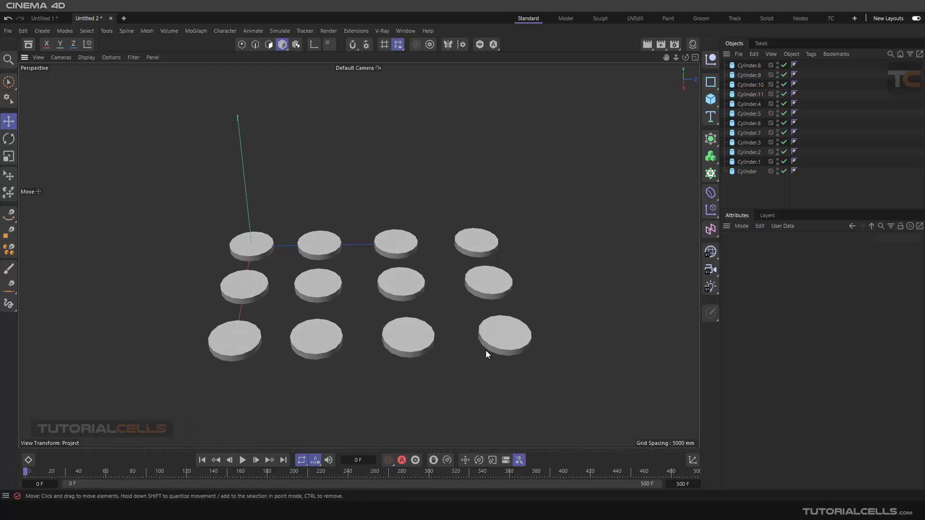
pyautogui.click(487, 349)
pyautogui.keyDown('shift'); pyautogui.click(479, 271); pyautogui.keyUp('shift')
pyautogui.keyDown('shift'); pyautogui.click(479, 235); pyautogui.keyUp('shift')
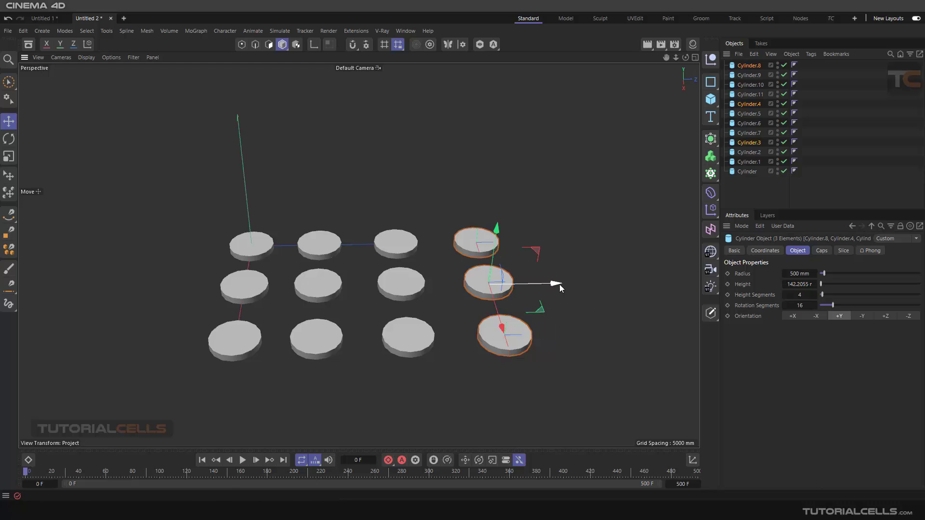
pyautogui.keyDown('alt'); pyautogui.moveTo(600, 267); pyautogui.dragTo(474, 232); pyautogui.keyUp('alt')
# Add a Capsule primitive and move it up and left above the grid's back corner.
pyautogui.click(681, 109)
pyautogui.click(715, 103)
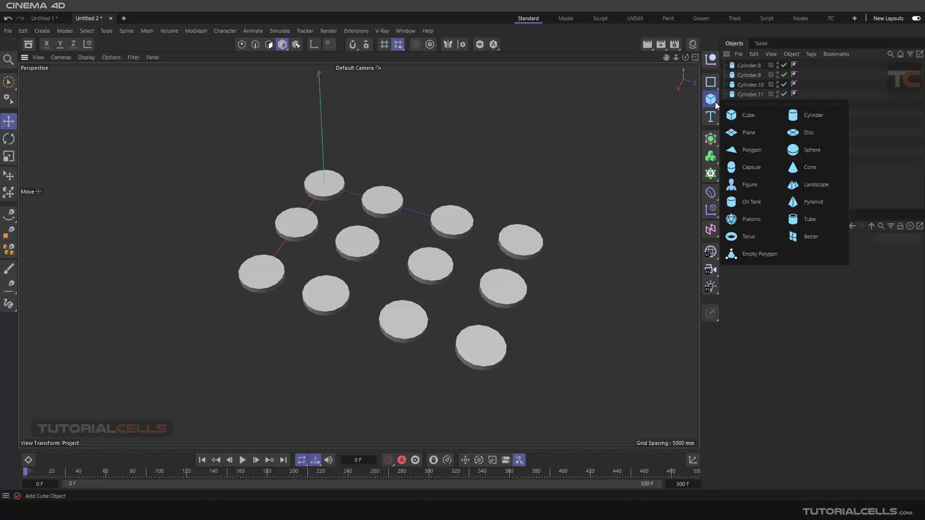
pyautogui.click(748, 166)
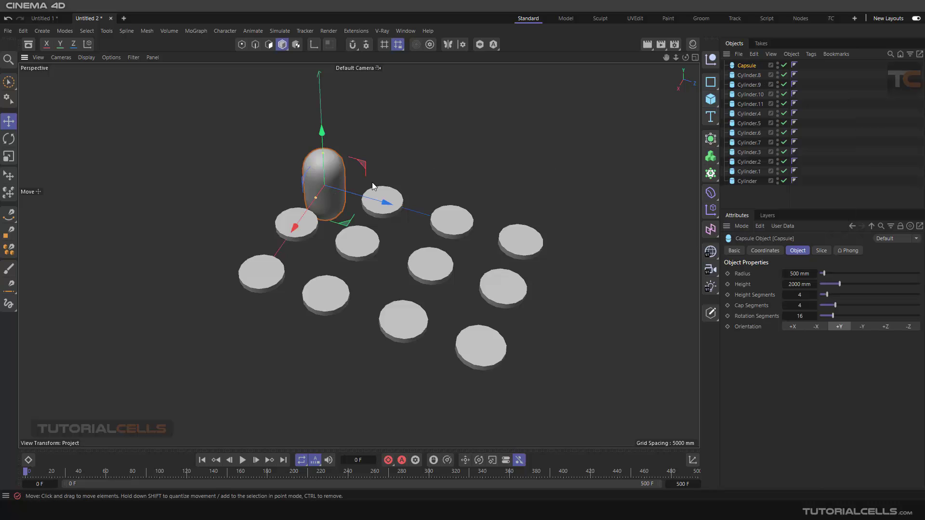
pyautogui.moveTo(302, 218); pyautogui.dragTo(289, 216)
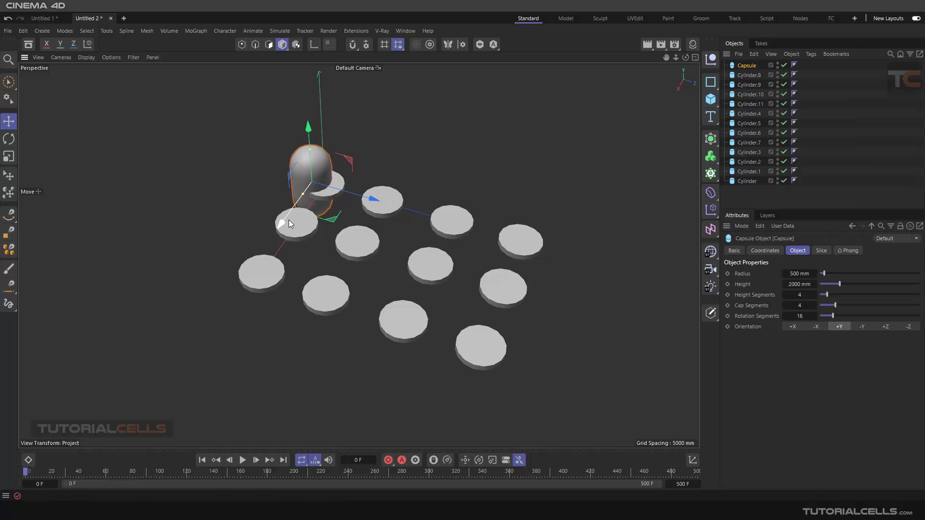
pyautogui.moveTo(308, 135); pyautogui.dragTo(314, 106)
pyautogui.moveTo(373, 172); pyautogui.dragTo(360, 178)
# Enable X-Ray on the capsule and select all twelve cylinders.
pyautogui.click(733, 251)
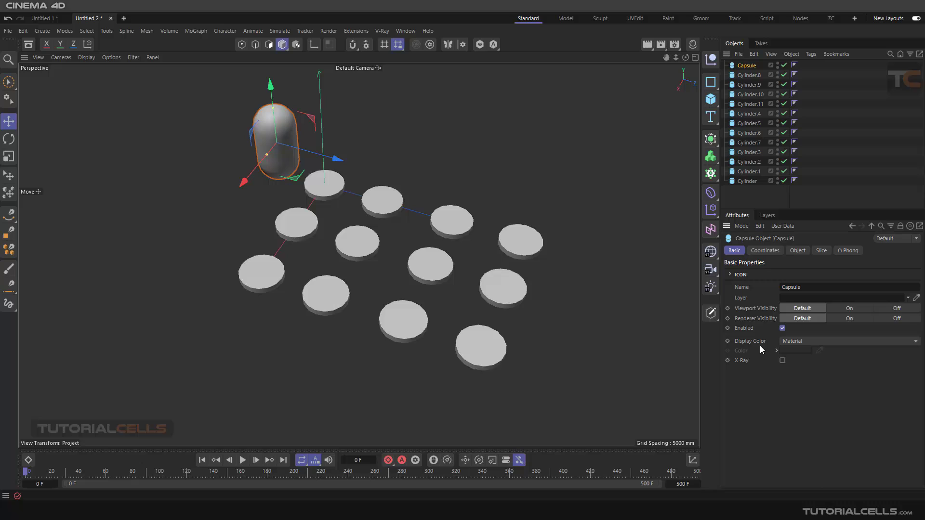
pyautogui.click(783, 360)
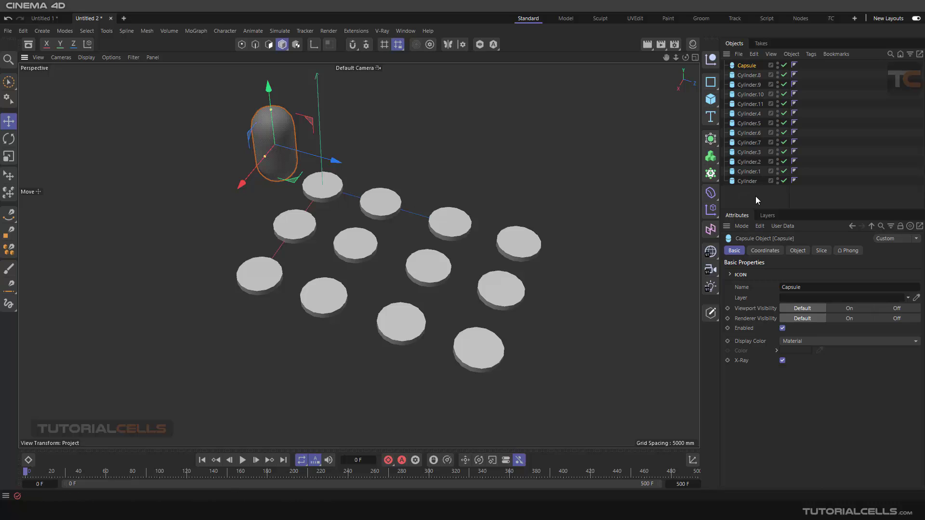
pyautogui.moveTo(756, 195); pyautogui.dragTo(738, 74)
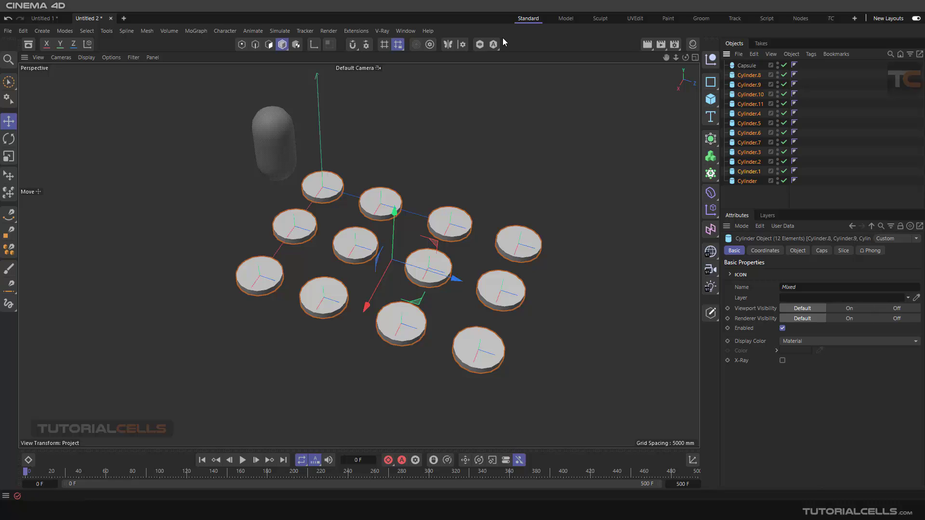
# Add a MoGraph Fracture, parent the twelve cylinders under it, and show its Effectors list.
pyautogui.click(200, 30)
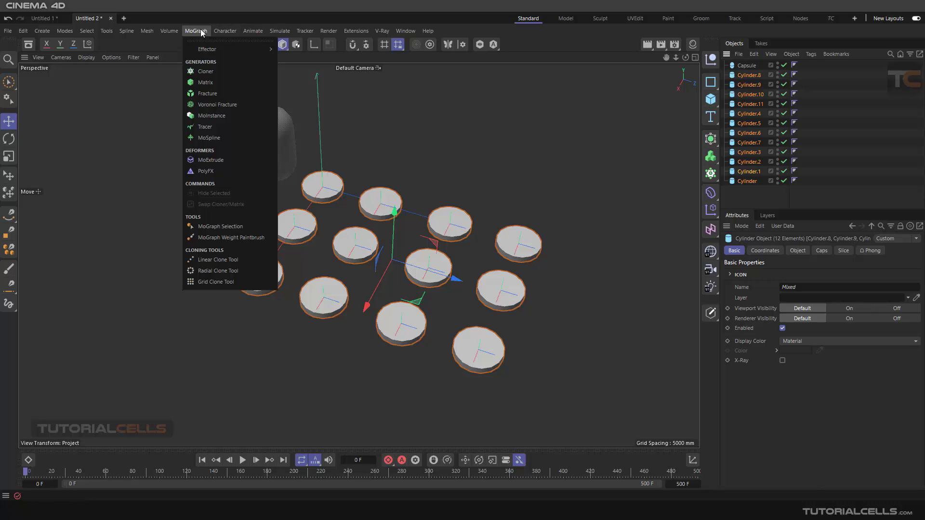
pyautogui.click(210, 97)
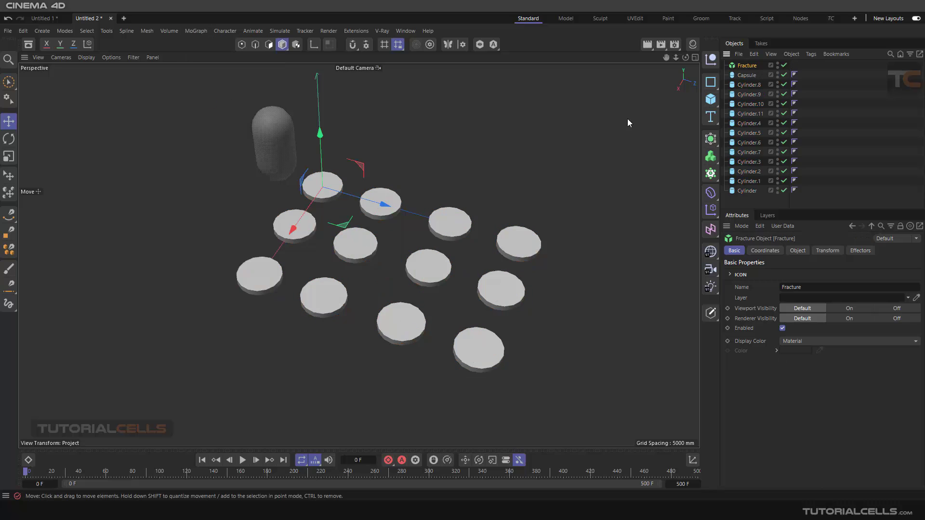
pyautogui.moveTo(751, 199); pyautogui.dragTo(745, 67)
pyautogui.click(744, 66)
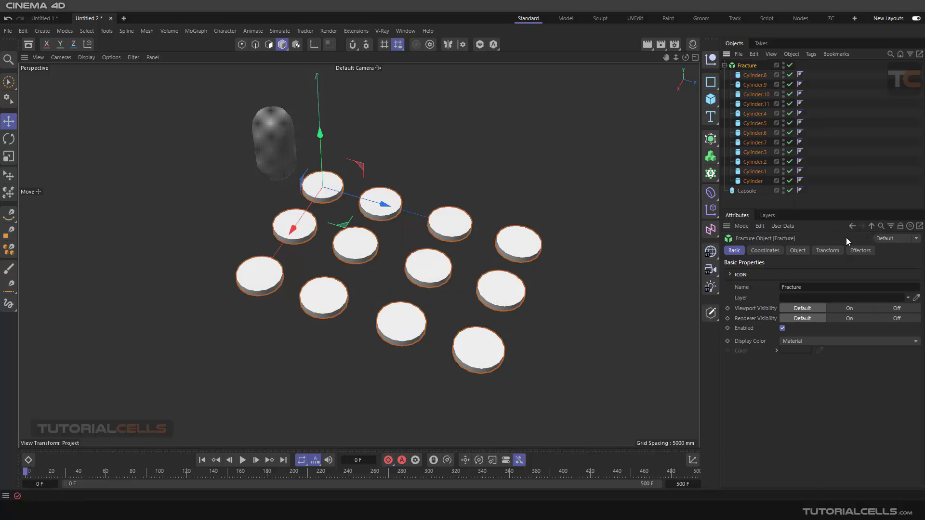
pyautogui.click(860, 252)
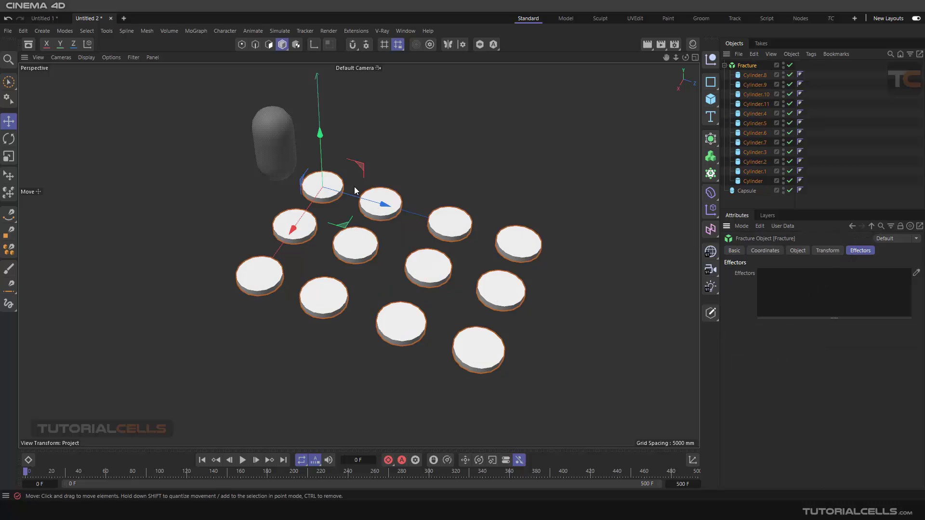
pyautogui.keyDown('alt'); pyautogui.moveTo(356, 193); pyautogui.dragTo(289, 145); pyautogui.keyUp('alt')
# Add a Plain effector from MoGraph > Effector and show its transform parameters.
pyautogui.click(196, 31)
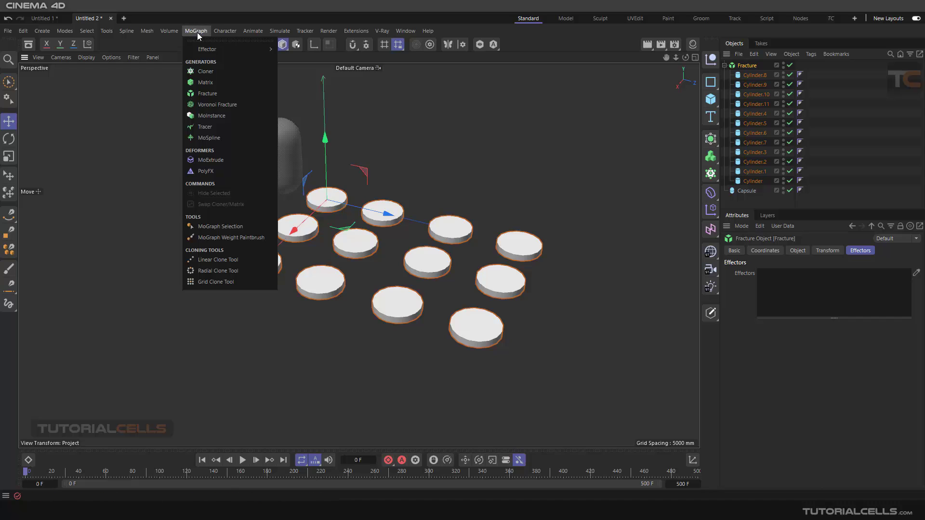
pyautogui.moveTo(209, 49)
pyautogui.click(293, 54)
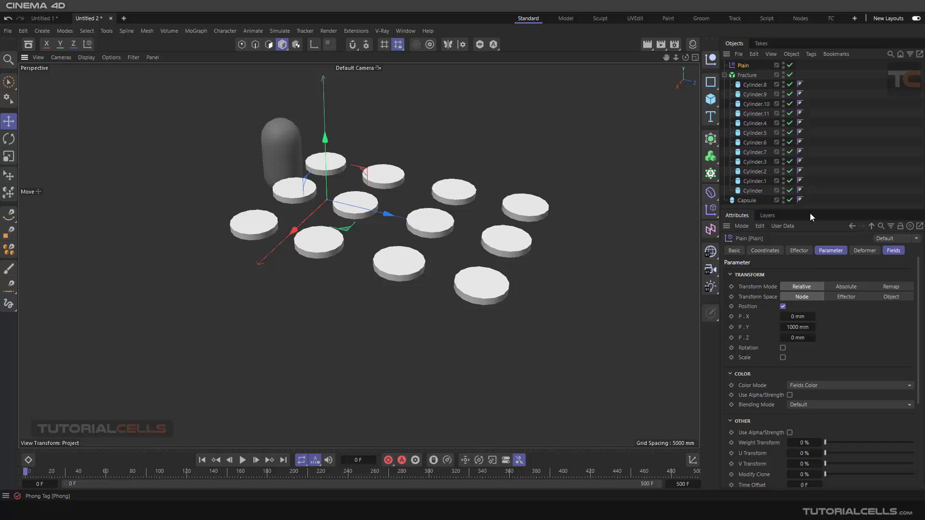
pyautogui.click(818, 253)
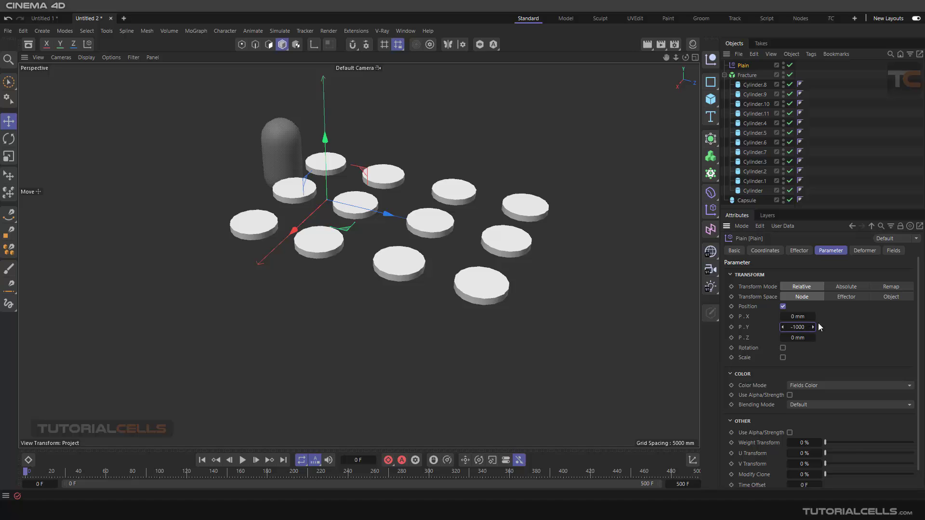
# Set the Plain effector's P.Y offset to -1000 mm, then -500 mm, and test by sliding the capsule along X.
pyautogui.press('Return')
pyautogui.keyDown('alt'); pyautogui.moveTo(453, 287); pyautogui.dragTo(463, 305); pyautogui.keyUp('alt')
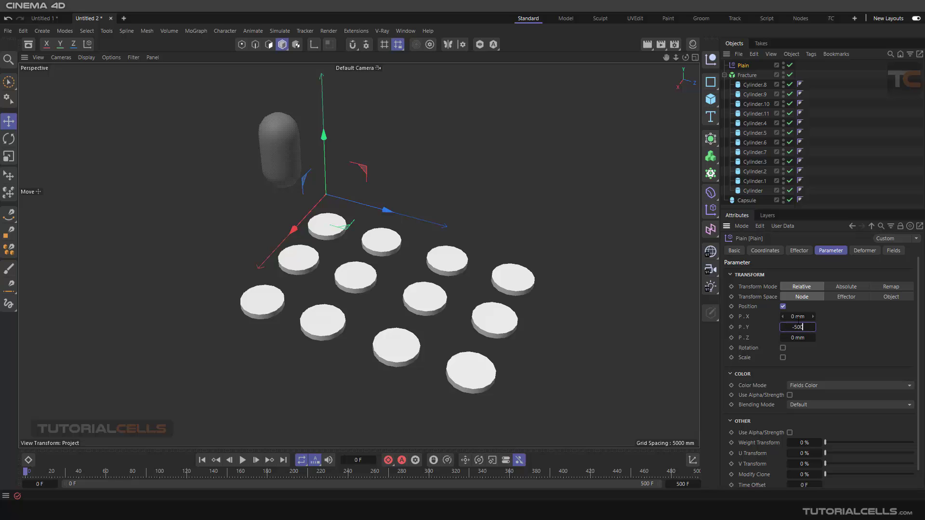
pyautogui.press('Return')
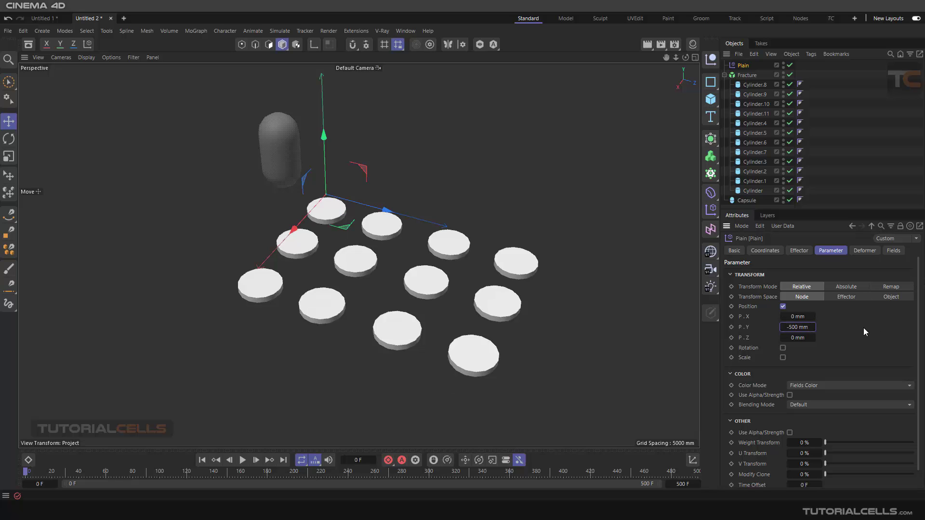
pyautogui.click(269, 153)
pyautogui.moveTo(317, 164)
pyautogui.mouseDown()
pyautogui.moveTo(363, 177)
pyautogui.moveTo(317, 159)
pyautogui.mouseUp()
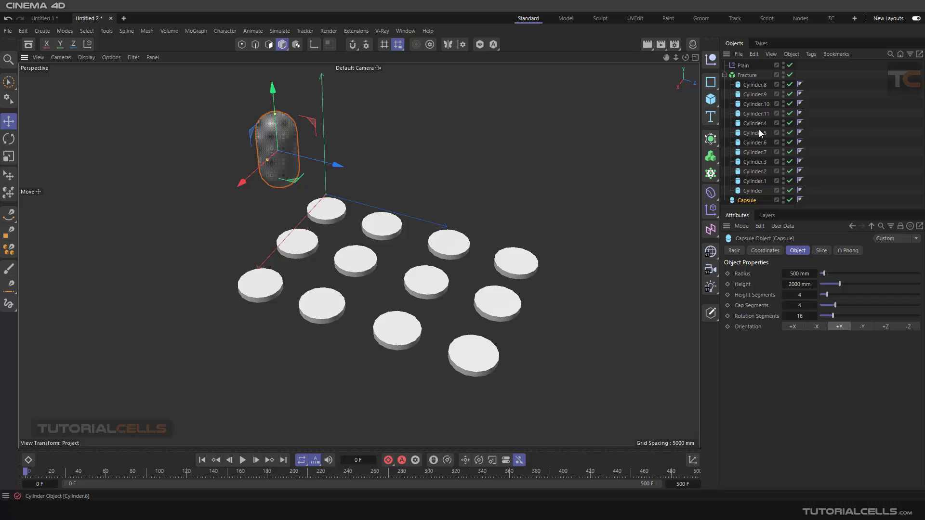
# Add the Capsule to the Plain effector's Fields list as a volume field at 100% opacity.
pyautogui.click(745, 65)
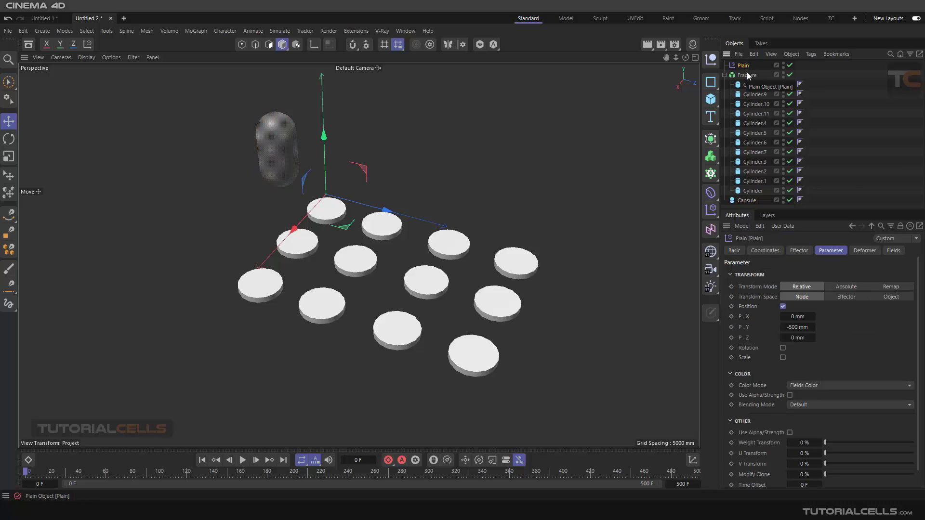
pyautogui.click(895, 251)
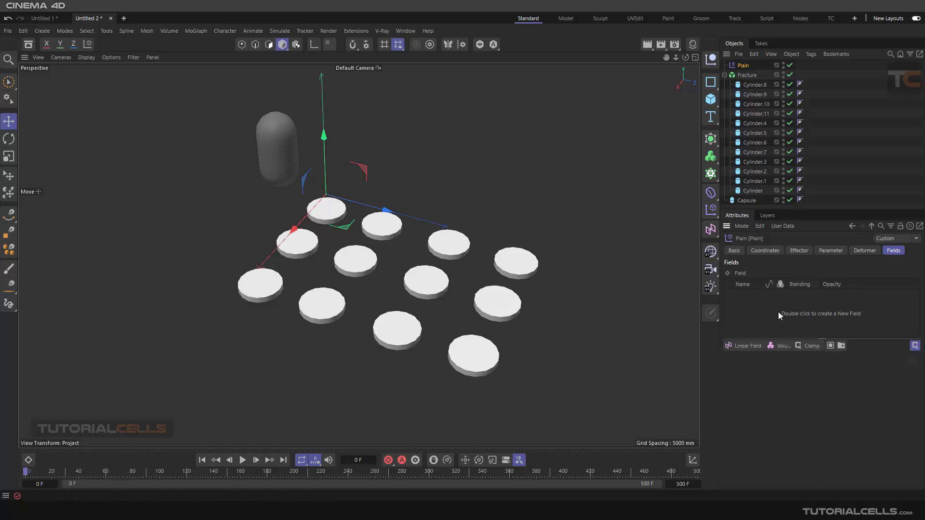
pyautogui.click(783, 345)
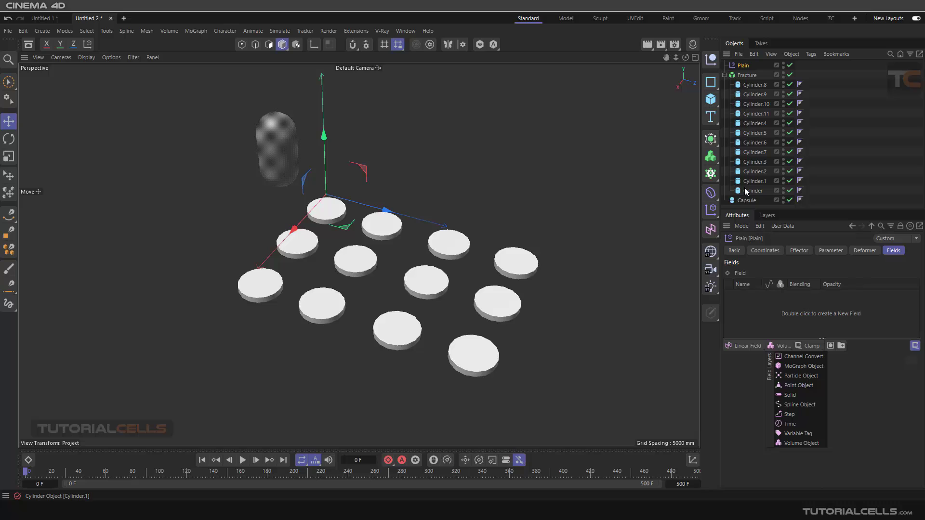
pyautogui.click(750, 201)
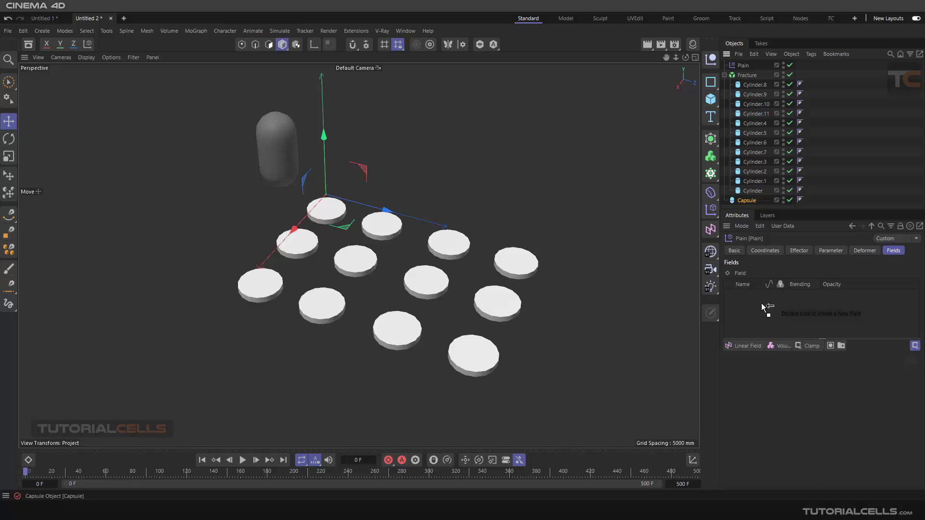
pyautogui.moveTo(763, 306); pyautogui.dragTo(762, 302)
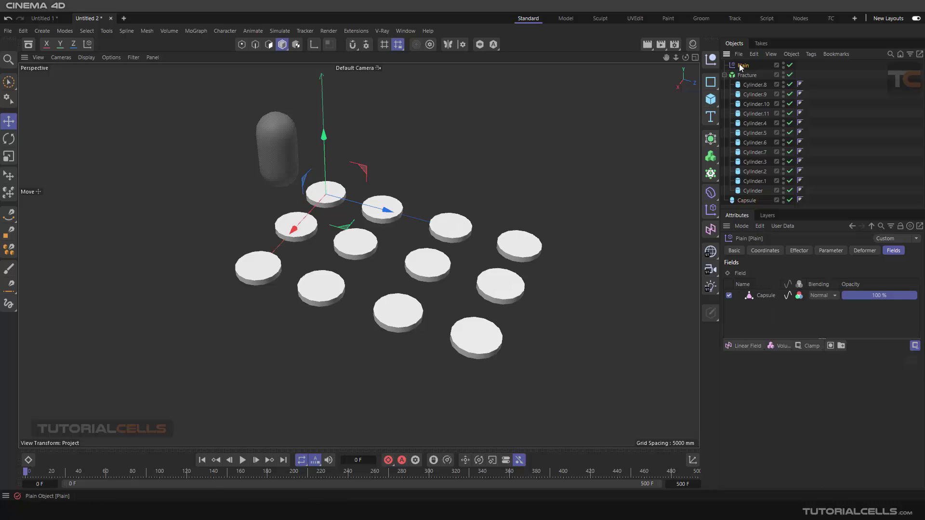
# Move the capsule right along X to test the field, then reselect the Plain effector.
pyautogui.click(297, 161)
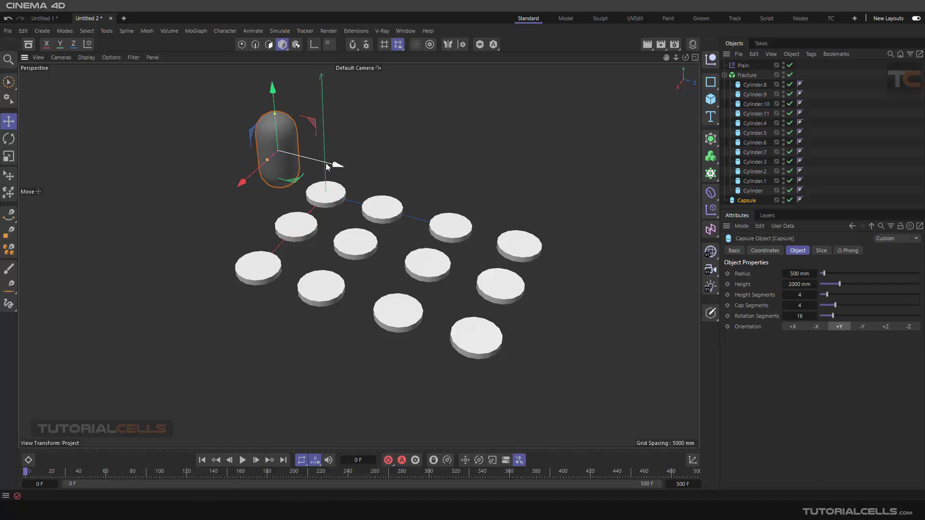
pyautogui.moveTo(326, 167); pyautogui.dragTo(348, 169)
pyautogui.click(338, 211)
pyautogui.click(324, 144)
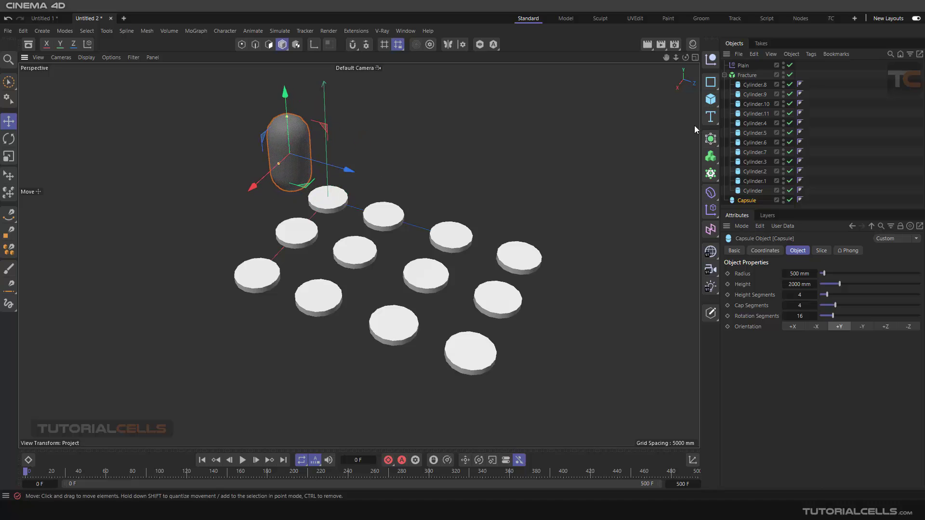
pyautogui.click(744, 66)
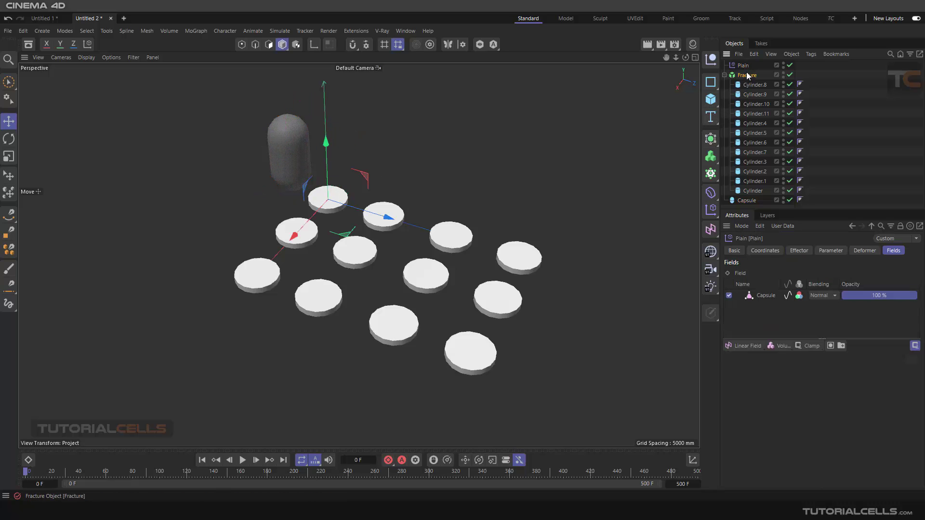
# Select the capsule, orbit to check the discs, and drag it right along X past the grid.
pyautogui.click(287, 158)
pyautogui.keyDown('alt'); pyautogui.moveTo(415, 166); pyautogui.dragTo(385, 145); pyautogui.keyUp('alt')
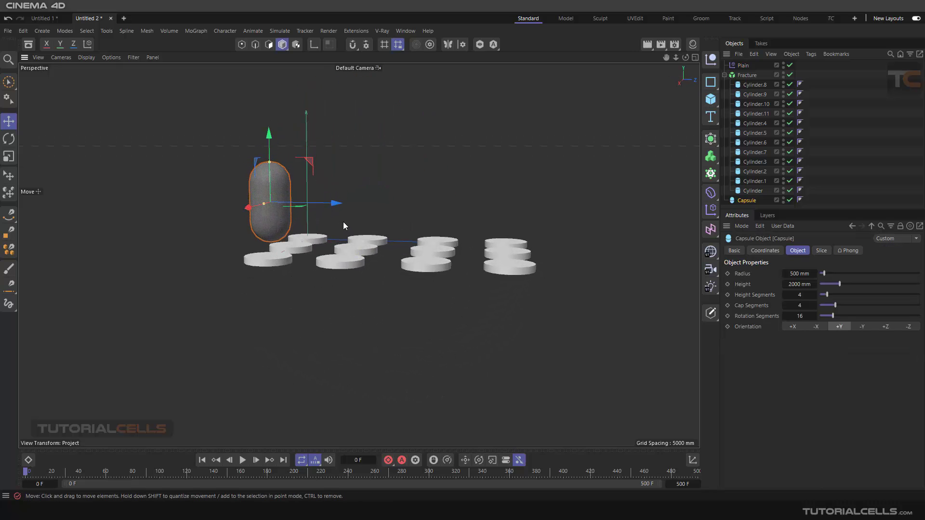
pyautogui.keyDown('alt'); pyautogui.moveTo(343, 221); pyautogui.dragTo(325, 256); pyautogui.keyUp('alt')
pyautogui.moveTo(340, 194); pyautogui.dragTo(657, 239)
# Push the capsule just beyond the grid's right edge and orbit to a more overhead view.
pyautogui.keyDown('alt'); pyautogui.moveTo(540, 261); pyautogui.dragTo(530, 235); pyautogui.keyUp('alt')
pyautogui.keyDown('alt'); pyautogui.moveTo(426, 239); pyautogui.dragTo(433, 285); pyautogui.keyUp('alt')
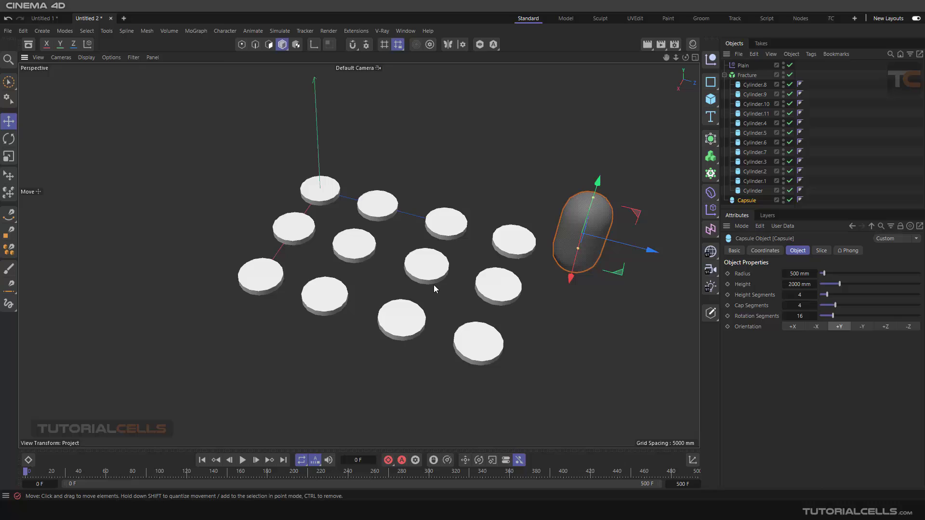